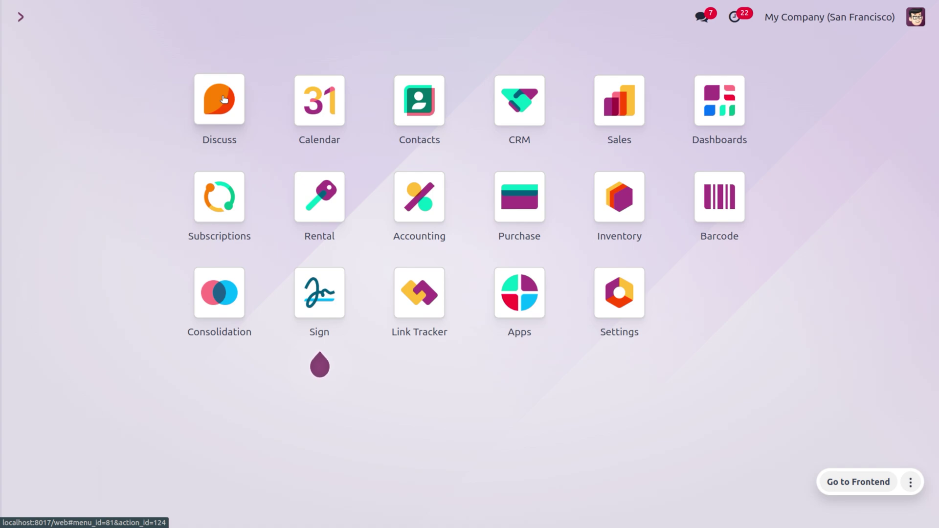
Switch to the Inventory app and open the list of warehouse operation types
text(in)
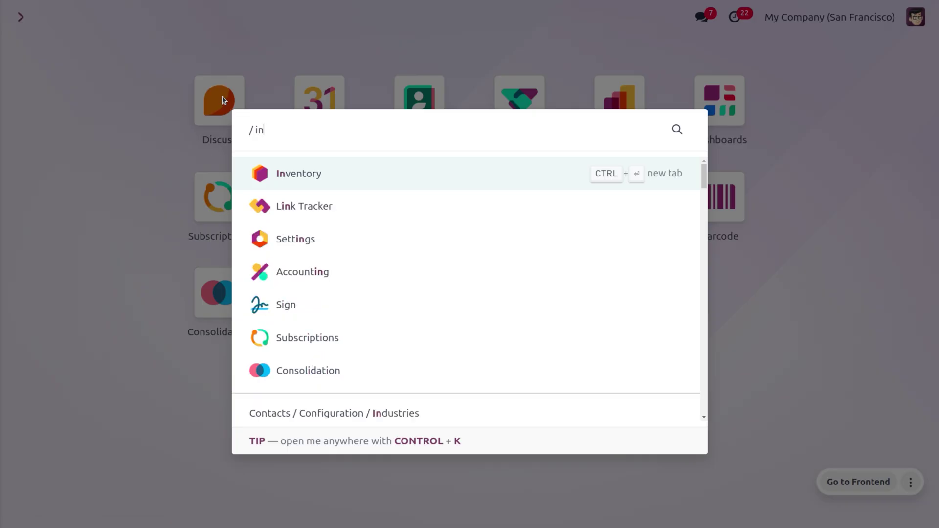
key(Return)
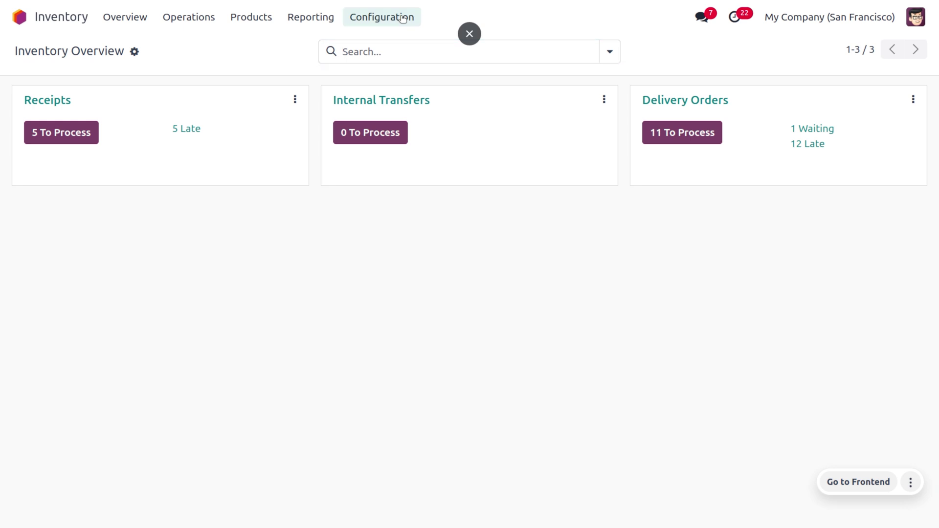
click(403, 18)
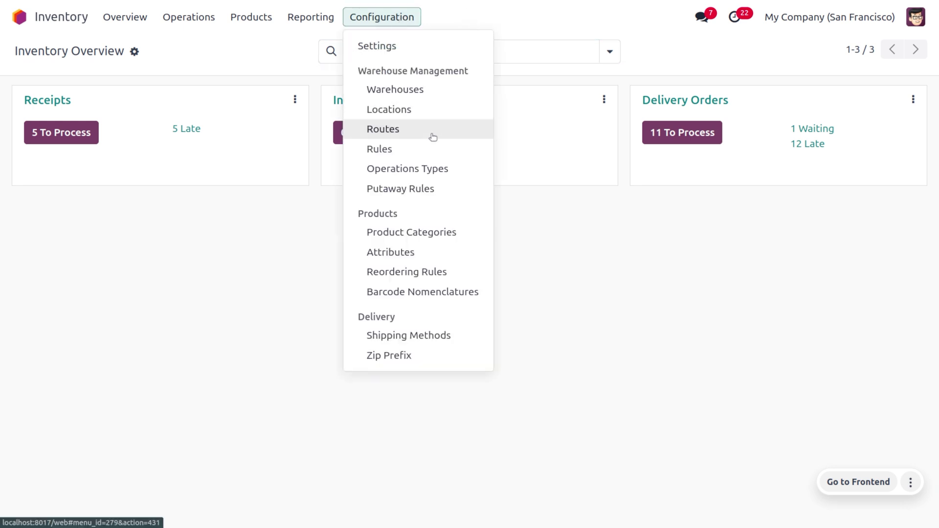
click(435, 169)
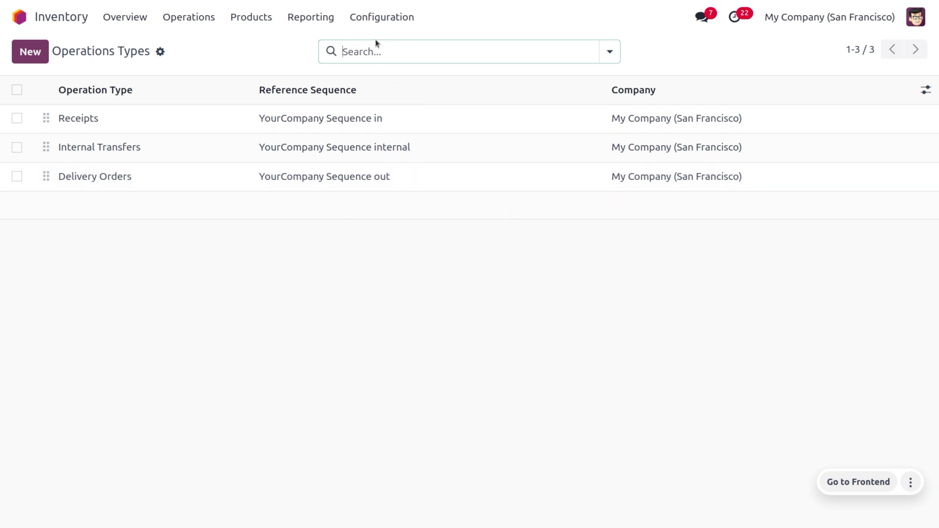
Open the YourCompany warehouse record to review its incoming and outgoing shipment settings
click(378, 27)
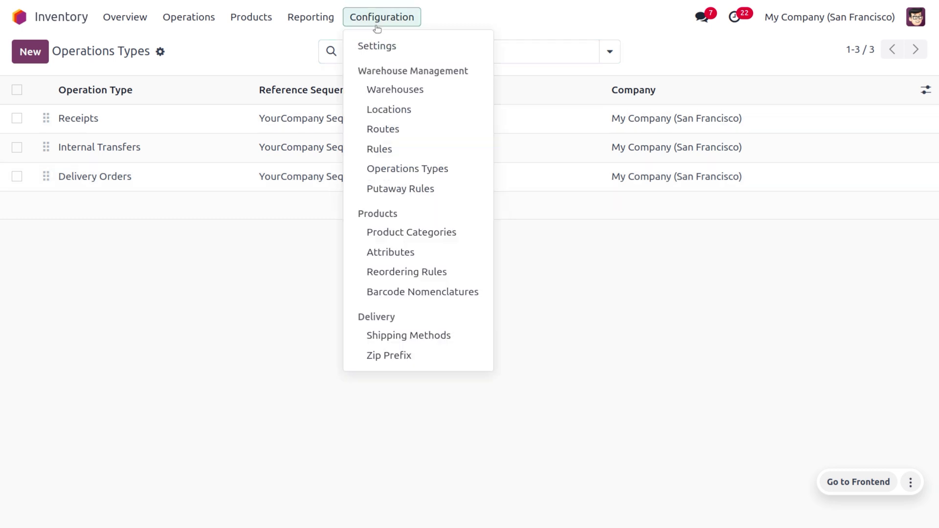
click(408, 92)
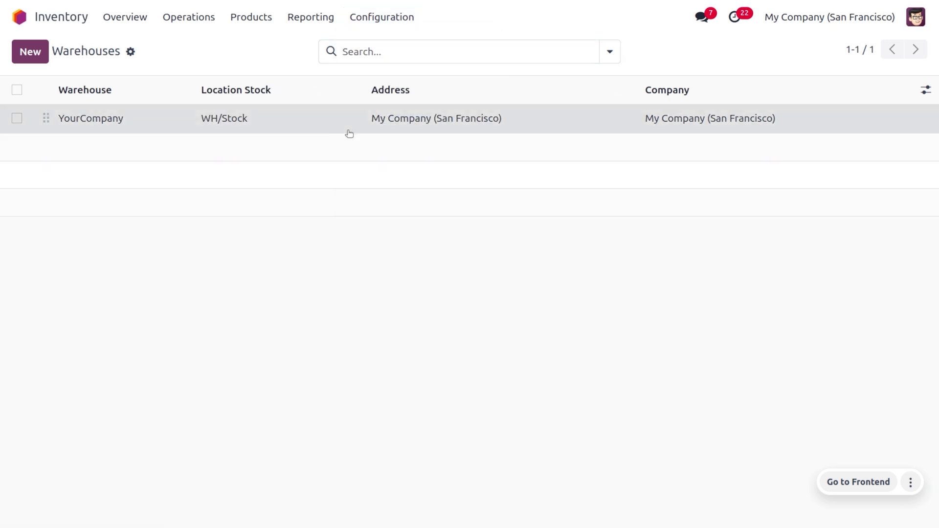
click(347, 131)
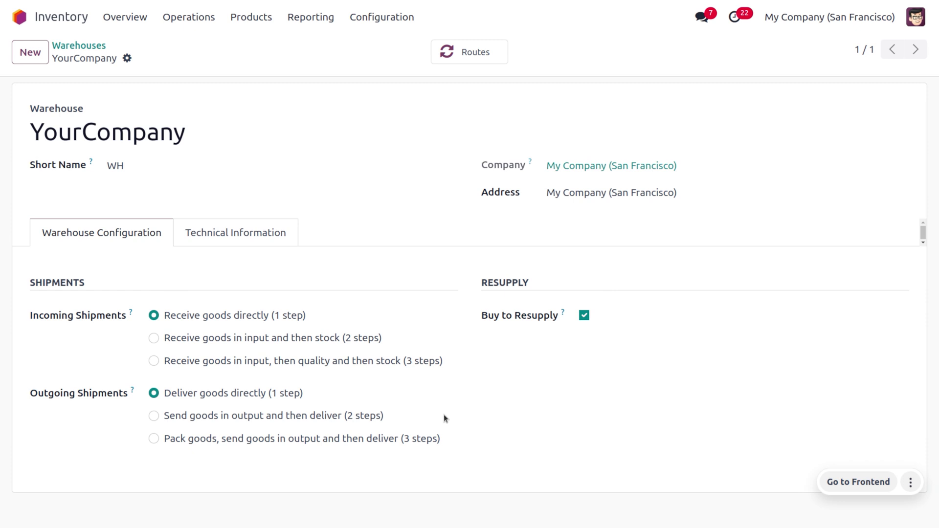
Examine the general settings of the Delivery Orders operation type and those of the Receipts operation type
click(135, 15)
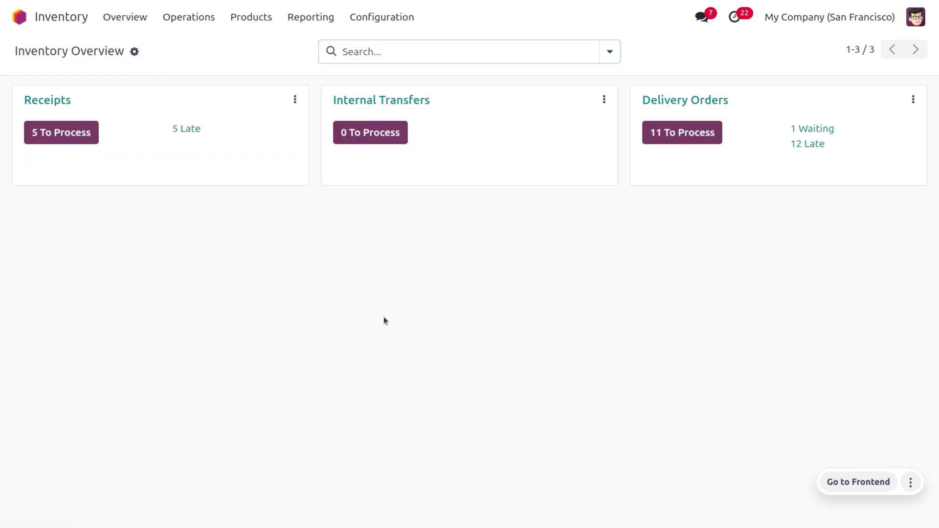
click(398, 18)
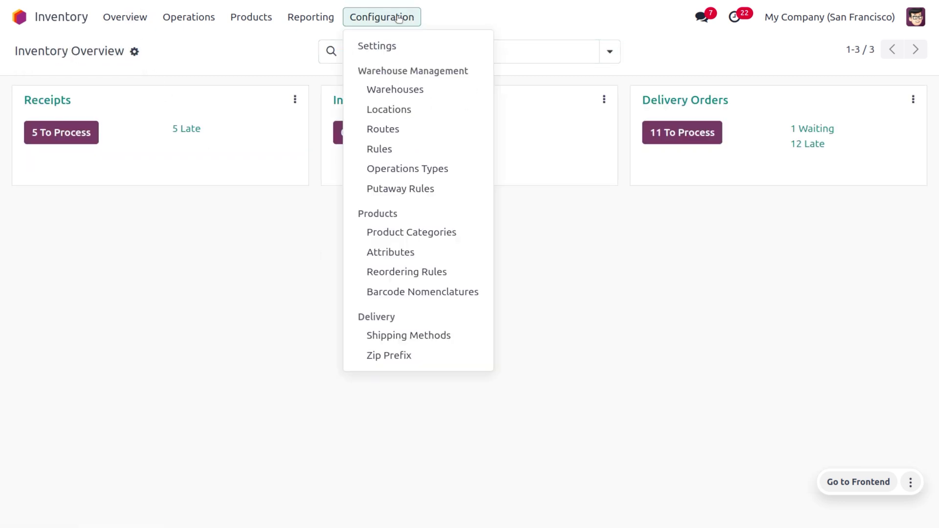
click(414, 169)
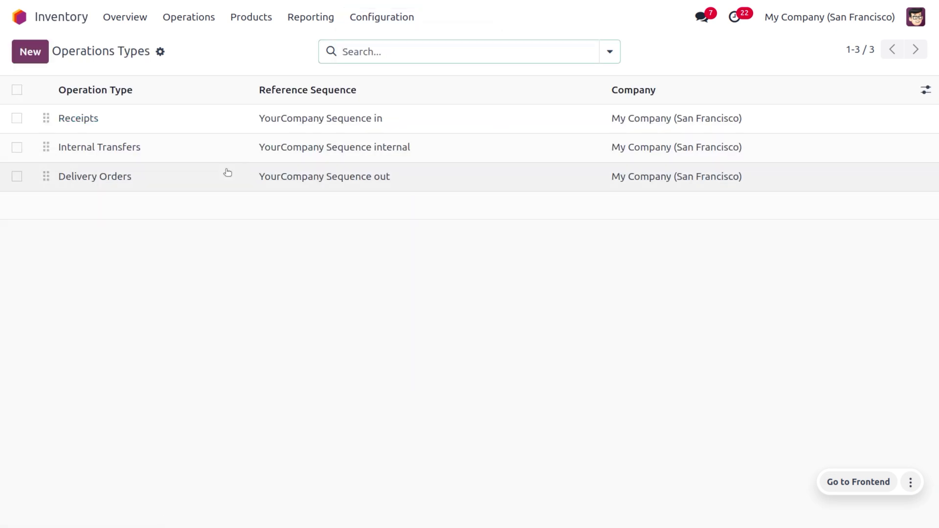
click(191, 176)
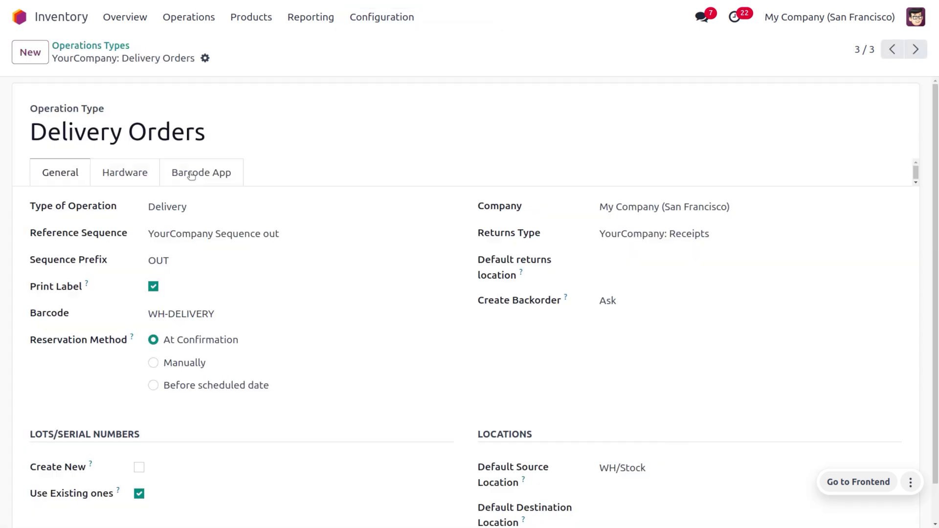
click(244, 120)
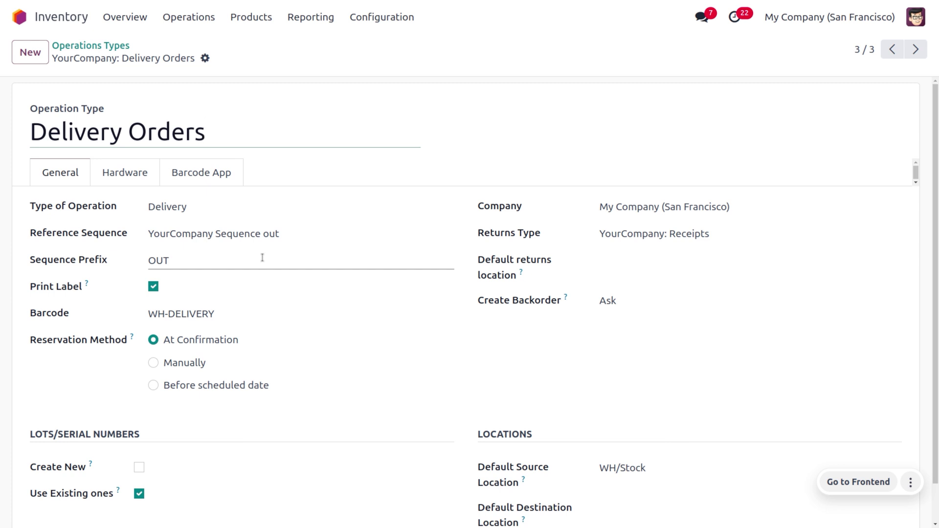
scroll(316, 259, down, 1)
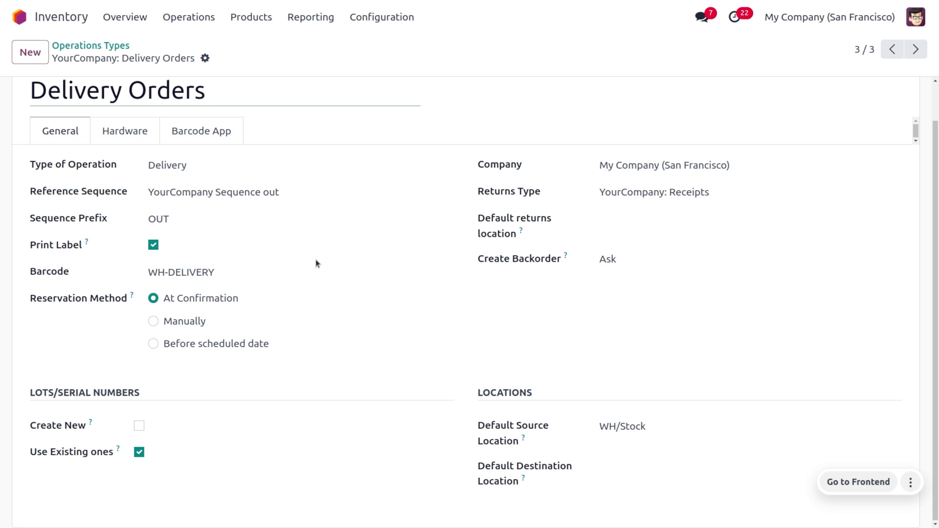
scroll(315, 260, up, 1)
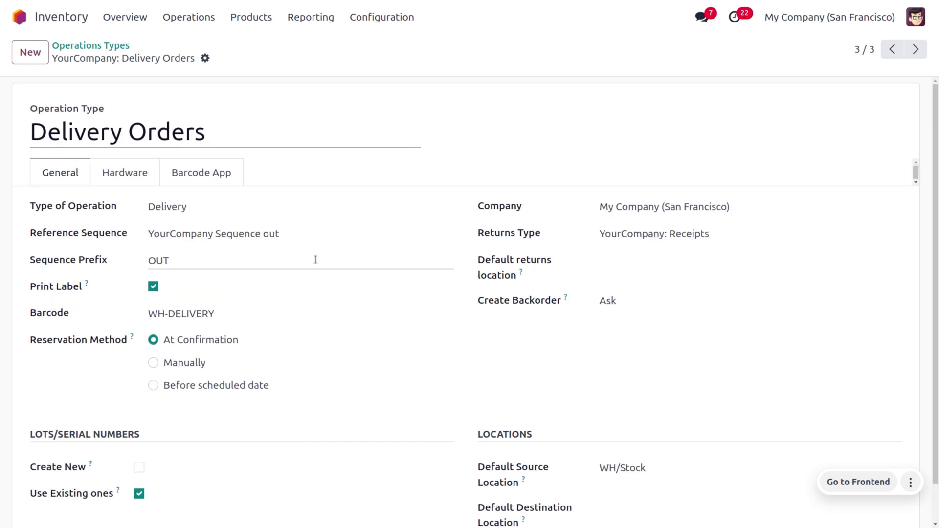
click(99, 52)
click(156, 126)
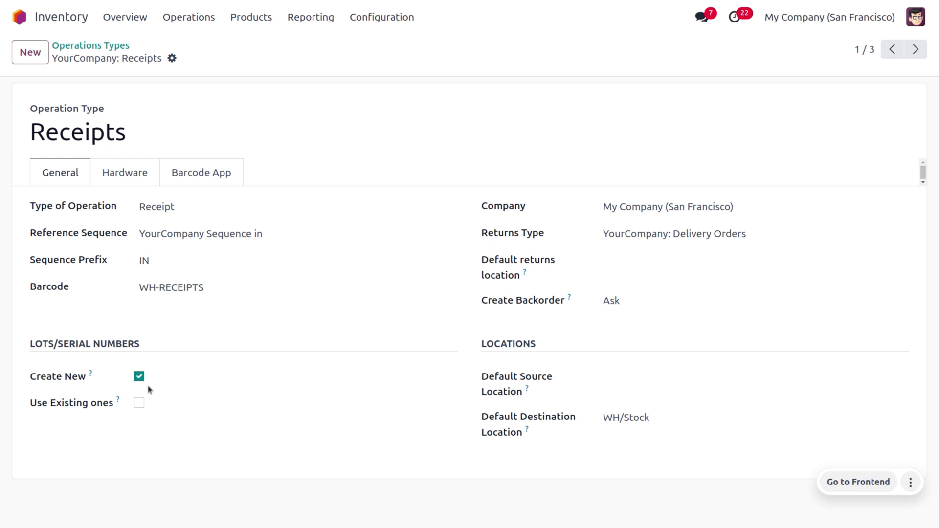
Switch to the Purchase app and create a request for quotation with a Gemini Furniture contact as the vendor
click(22, 18)
text(pu)
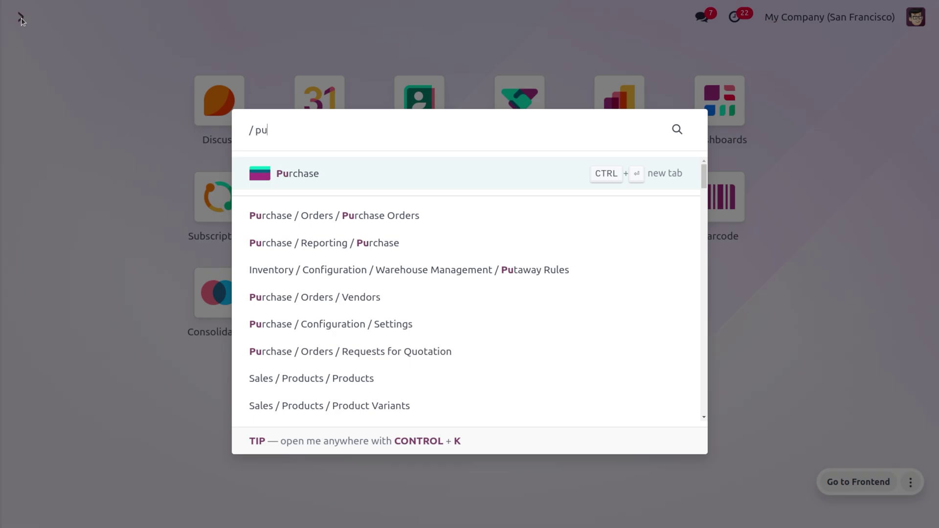
key(Return)
click(40, 47)
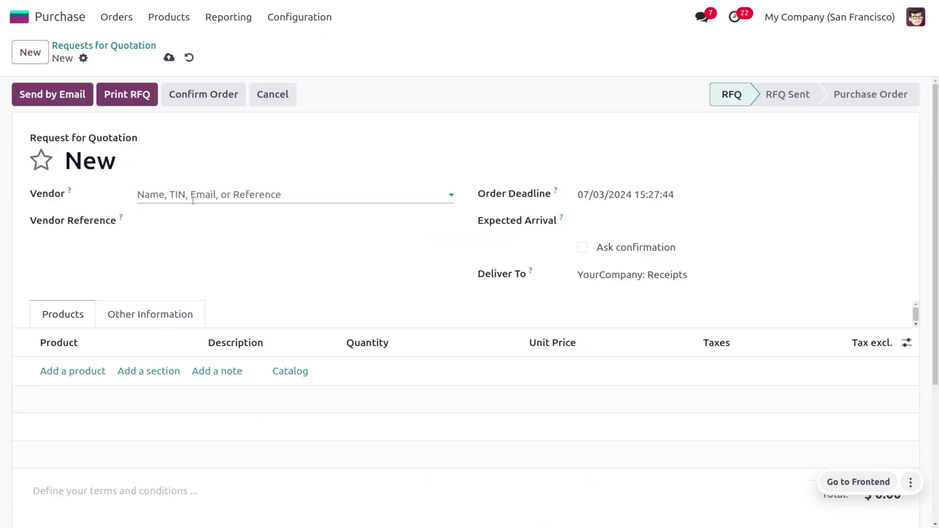
click(192, 201)
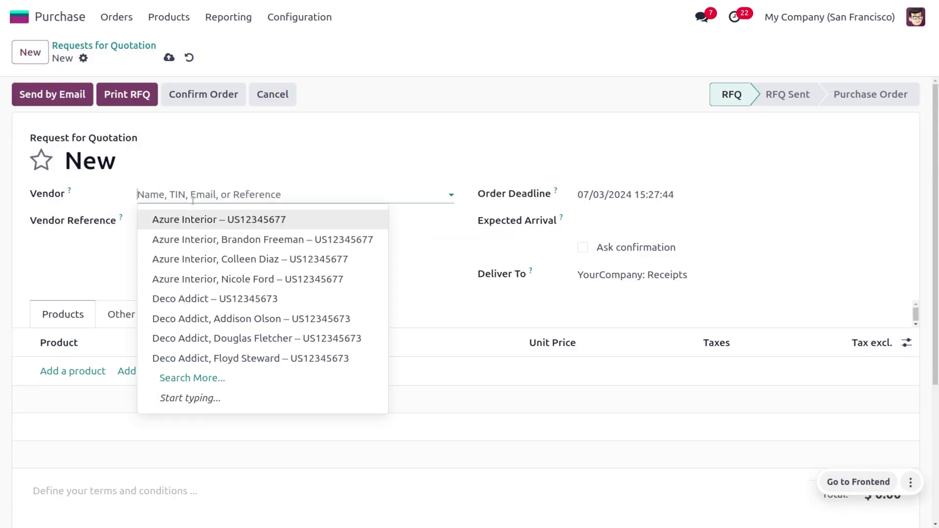
click(226, 377)
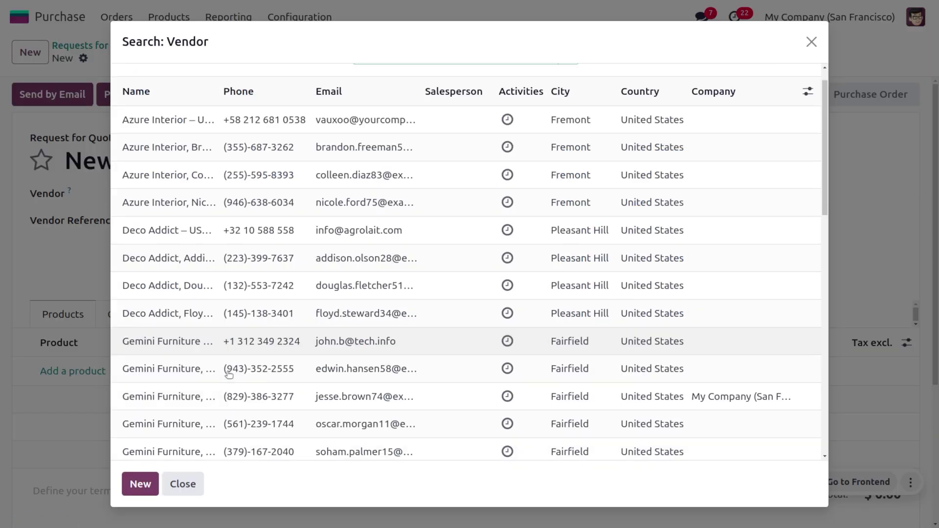
scroll(229, 374, down, 2)
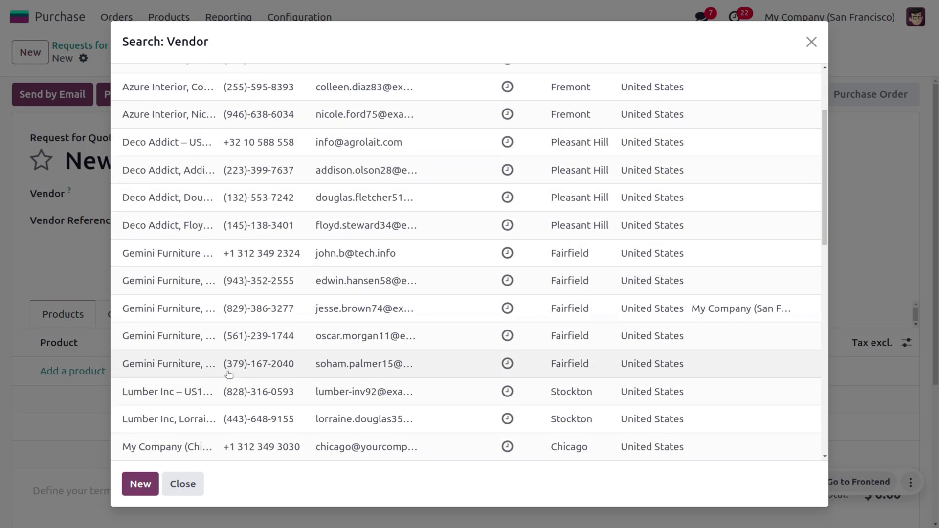
click(151, 348)
Add the product [E-COM06] Corner Desk Right Sit to the request for quotation and confirm the order
click(68, 373)
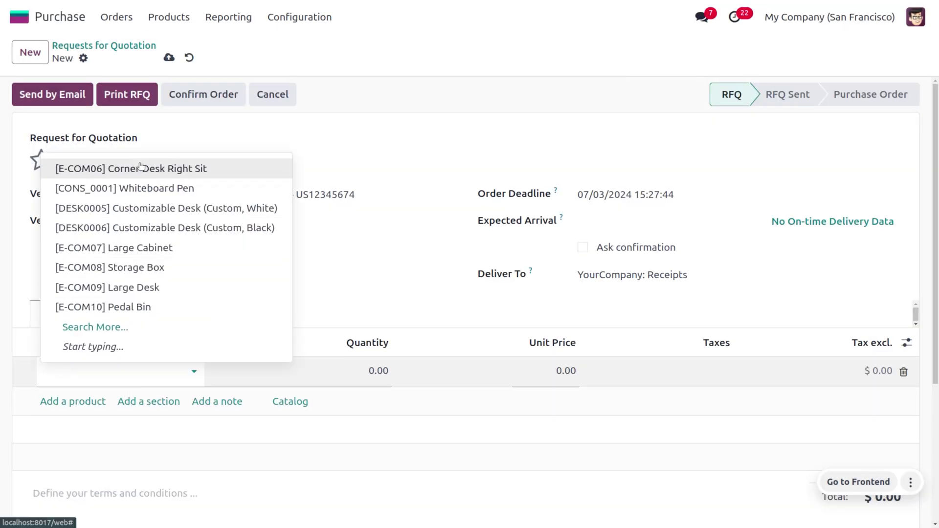
click(141, 168)
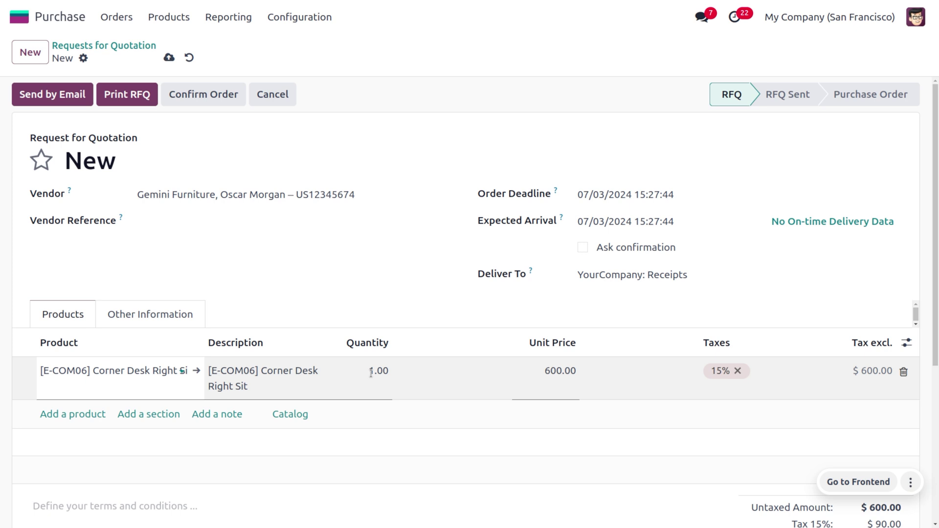
click(368, 294)
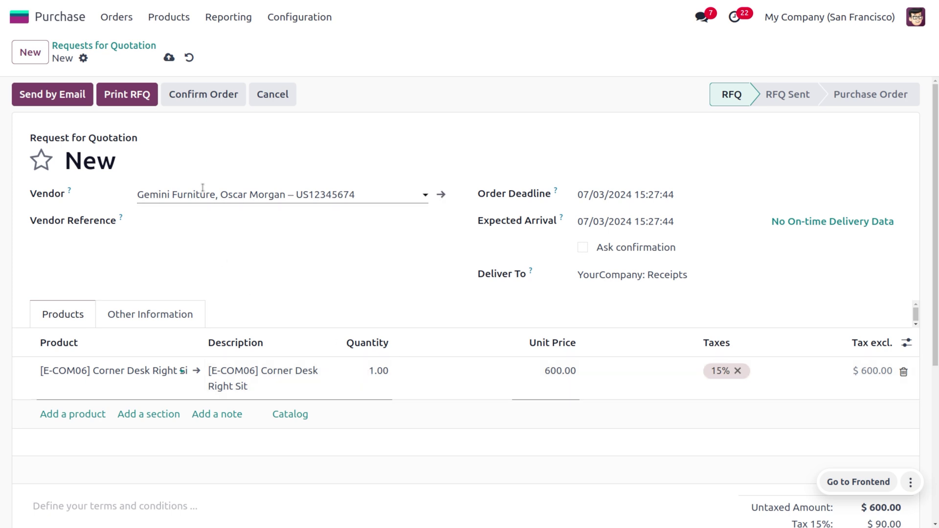
click(213, 107)
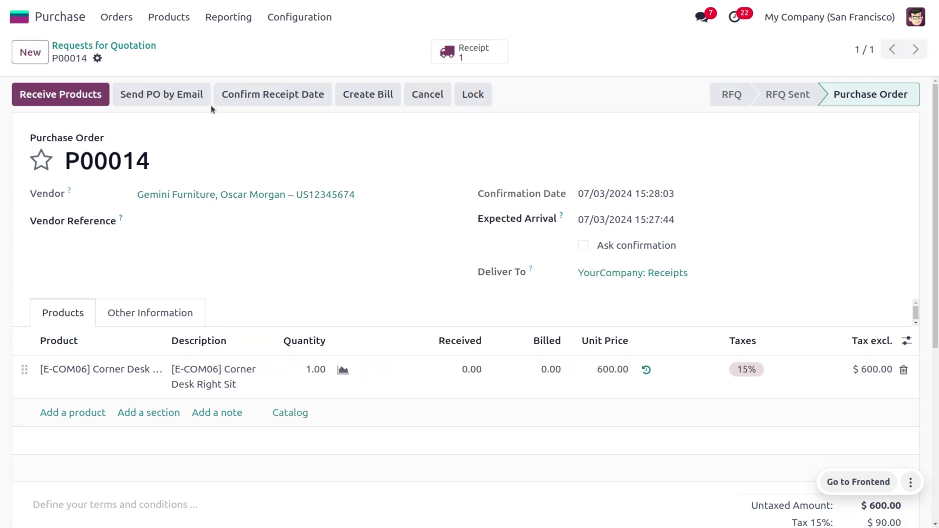
View the purchase order's receipt, and open the same Gemini Furniture receipt from the Receipts operations in the Inventory app
click(478, 58)
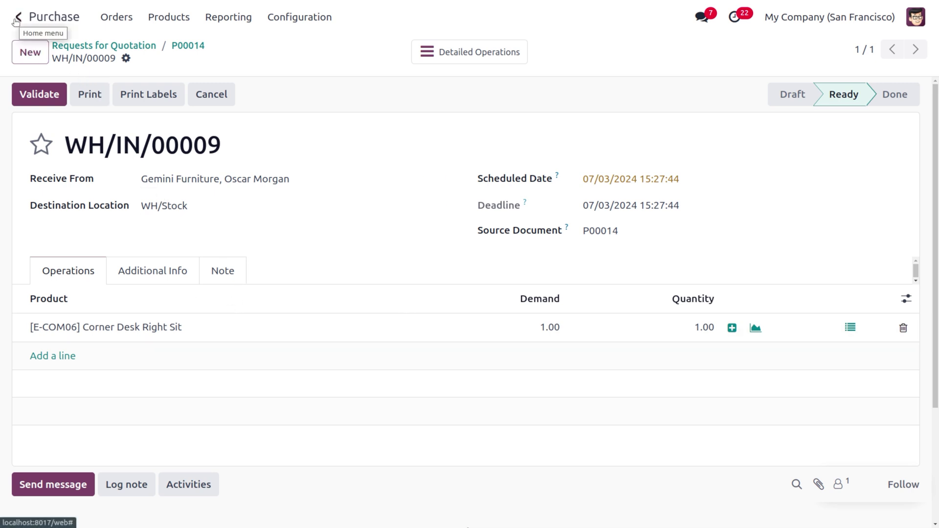
click(17, 19)
text(in)
key(Return)
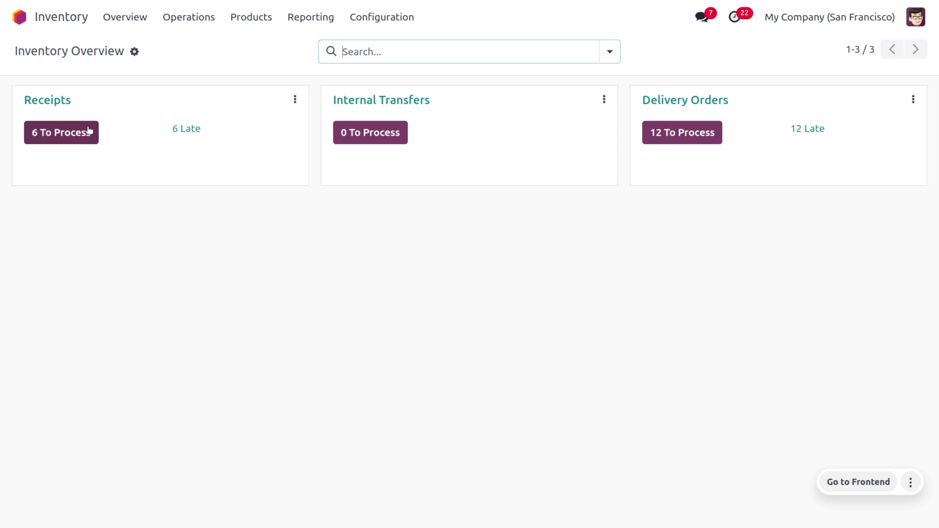
click(54, 103)
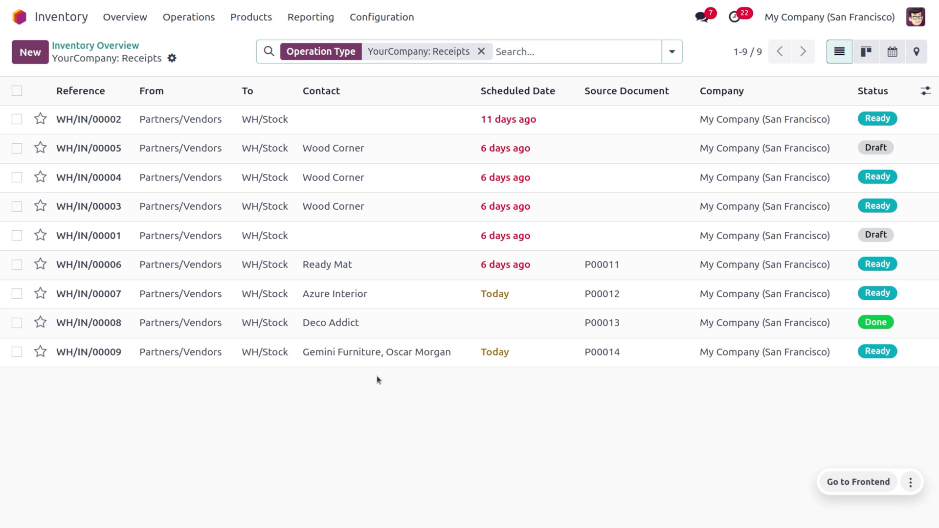
click(123, 355)
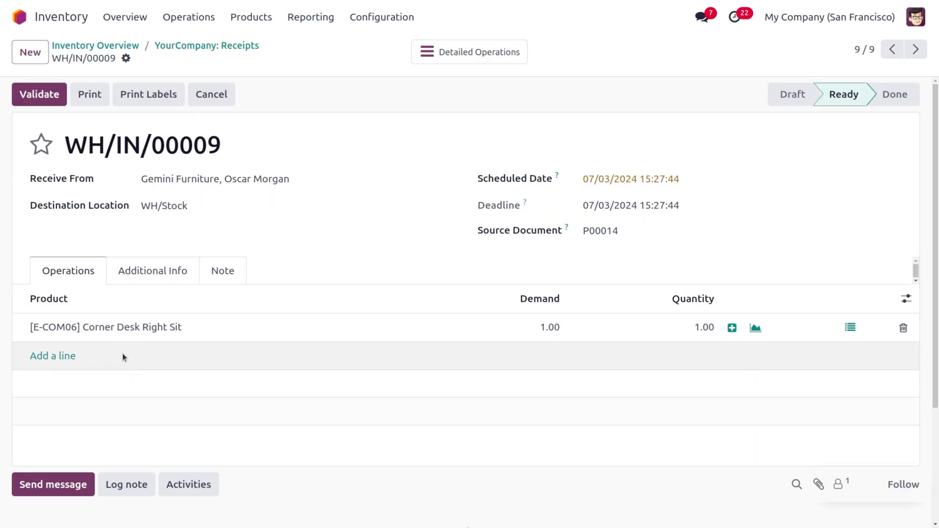
Assign lot/serial number 101 to the Corner Desk Right Sit stored in WH/Stock and validate the receipt
click(40, 101)
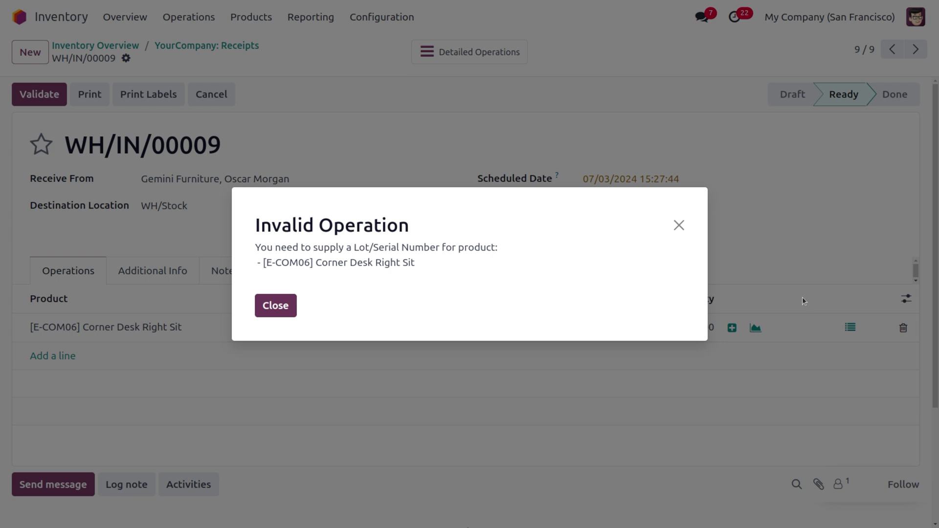
click(679, 226)
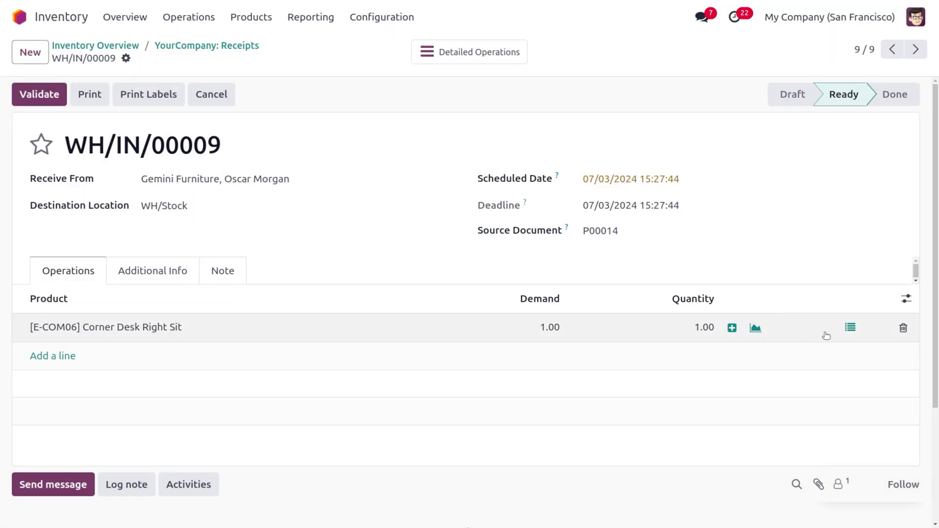
click(851, 329)
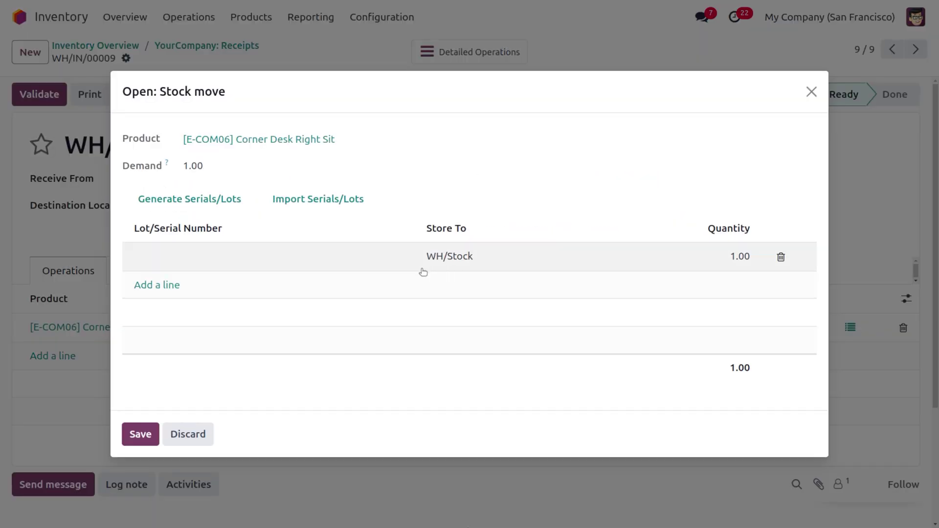
click(288, 249)
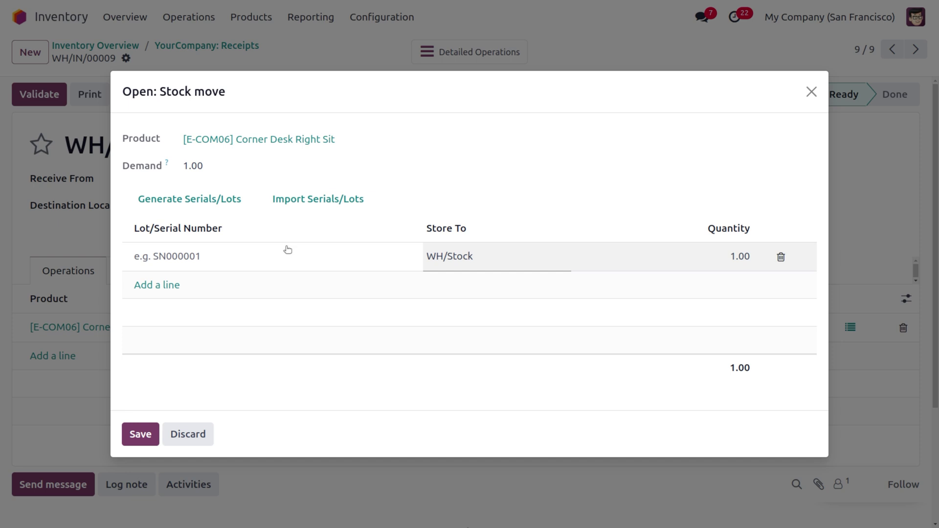
text(101)
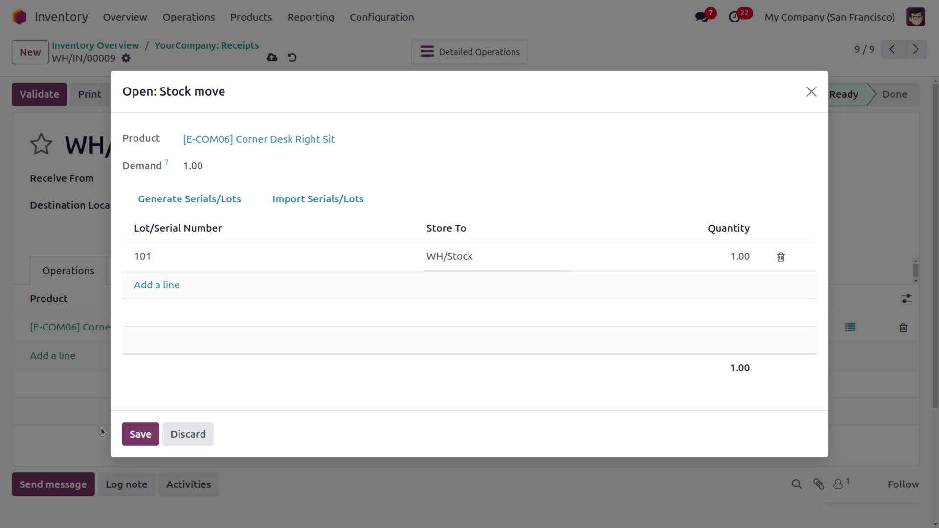
click(140, 434)
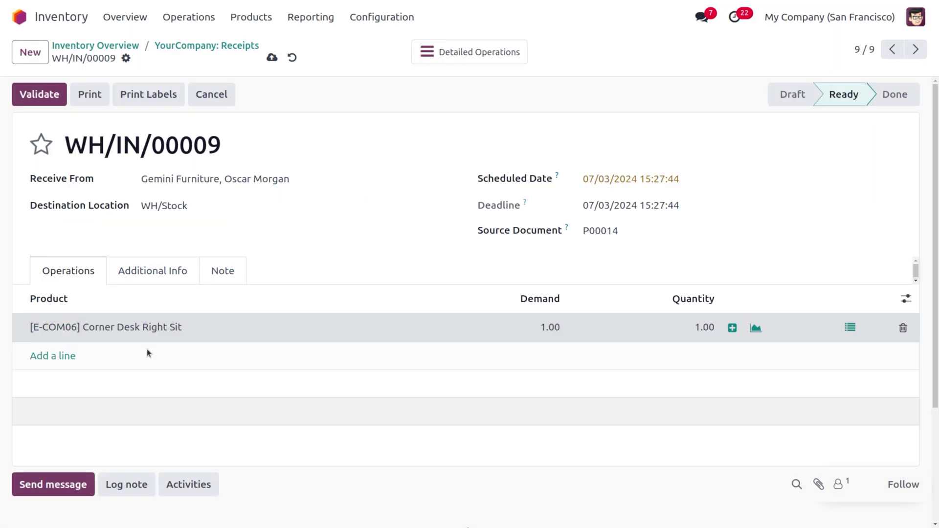
click(46, 95)
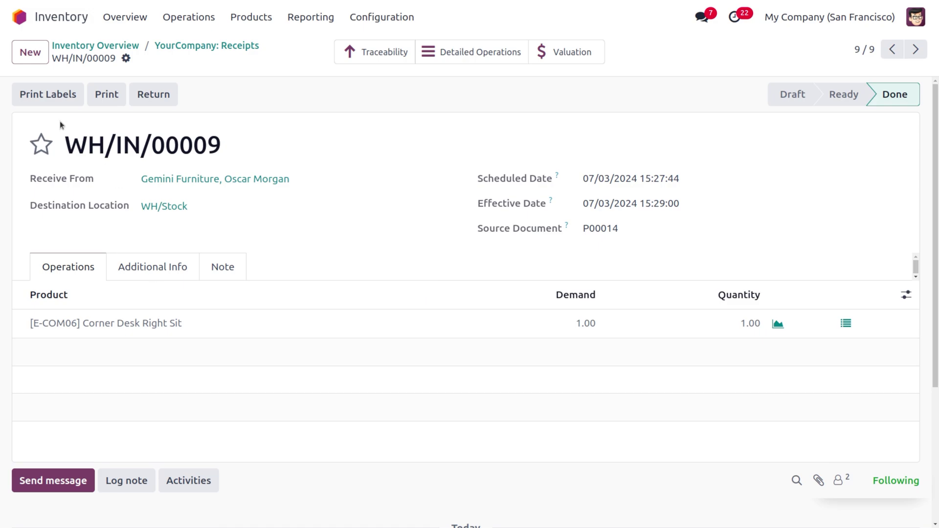
Switch to the Sales app and create a new quotation with Azure Interior as the customer
click(20, 19)
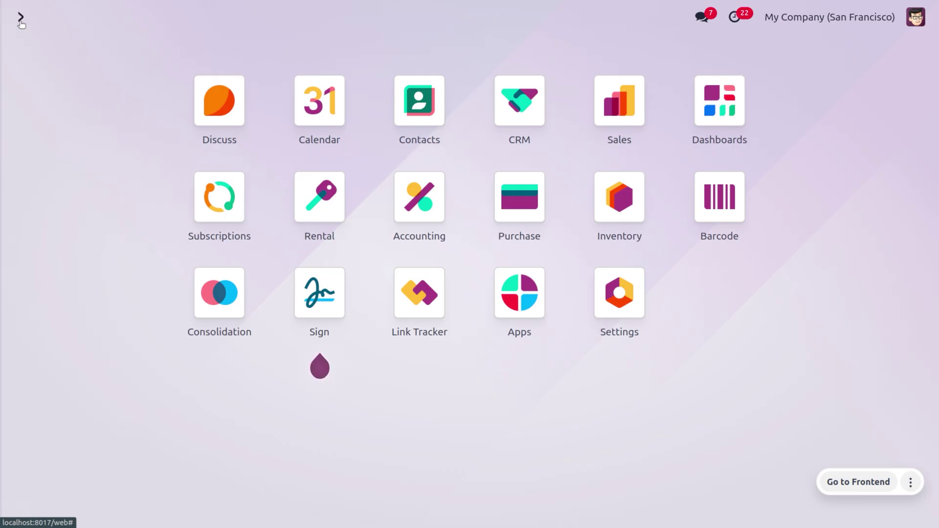
text(sa)
key(Return)
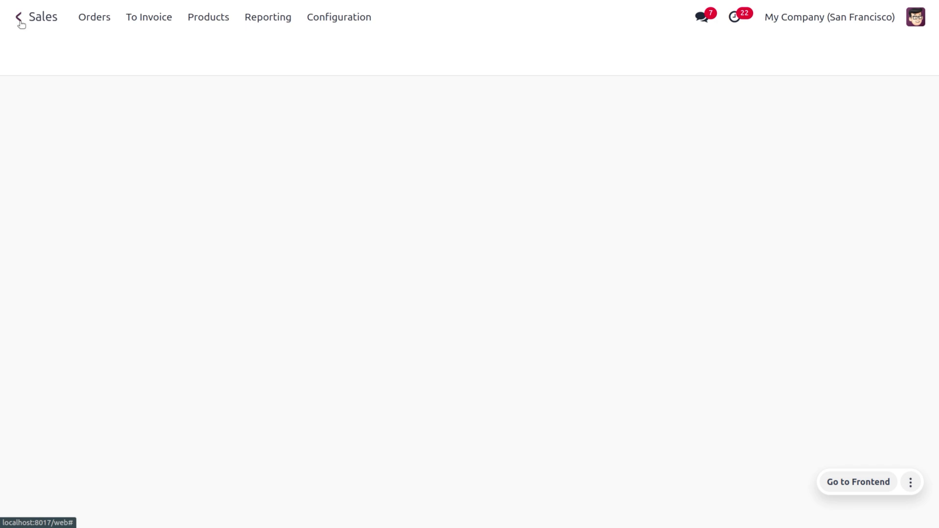
click(30, 52)
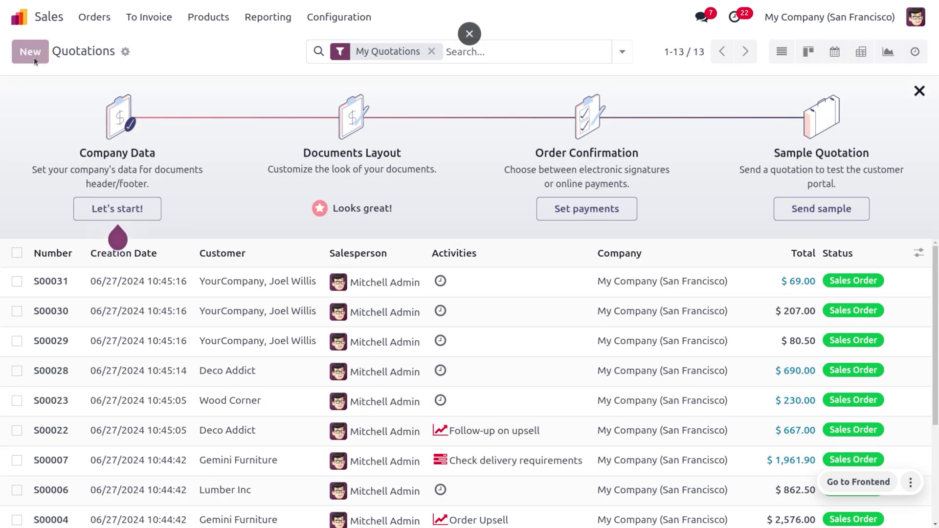
click(195, 179)
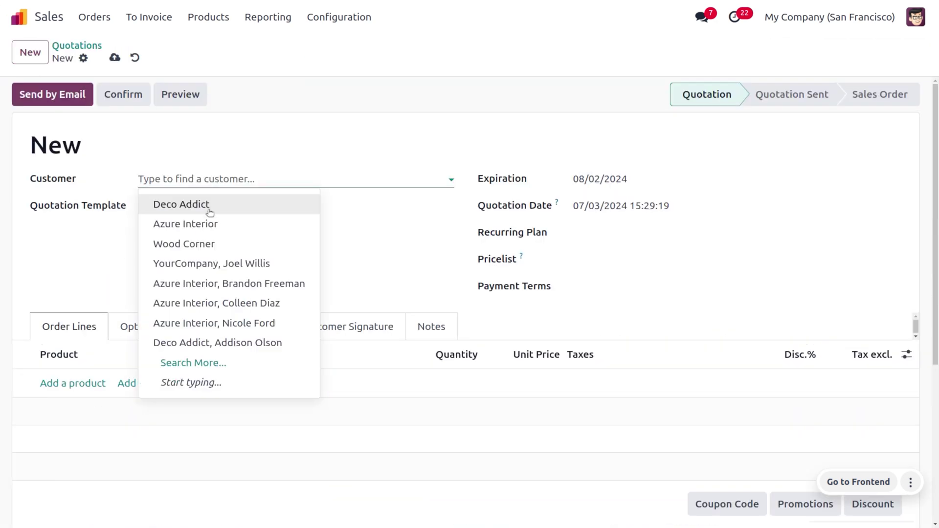
click(214, 230)
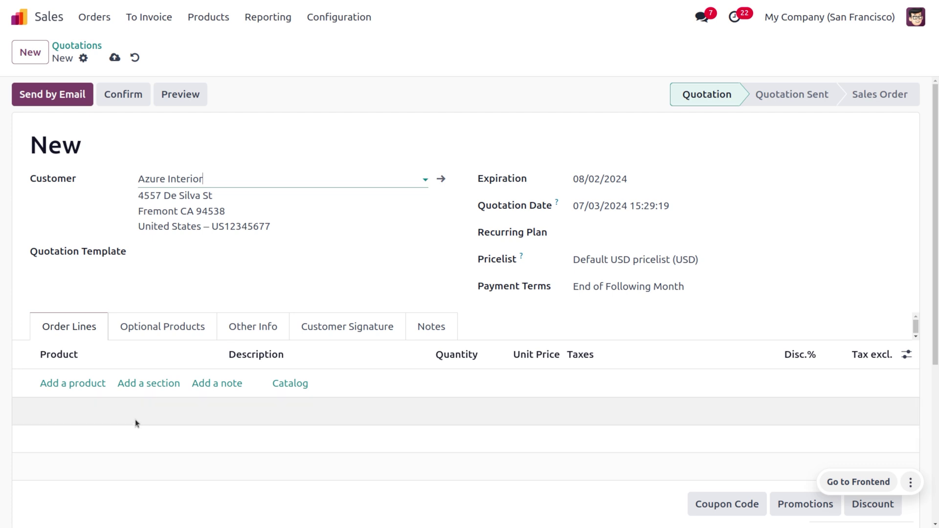
Add the product [E-COM06] Corner Desk Right Sit to the quotation and confirm it as a sales order
click(77, 381)
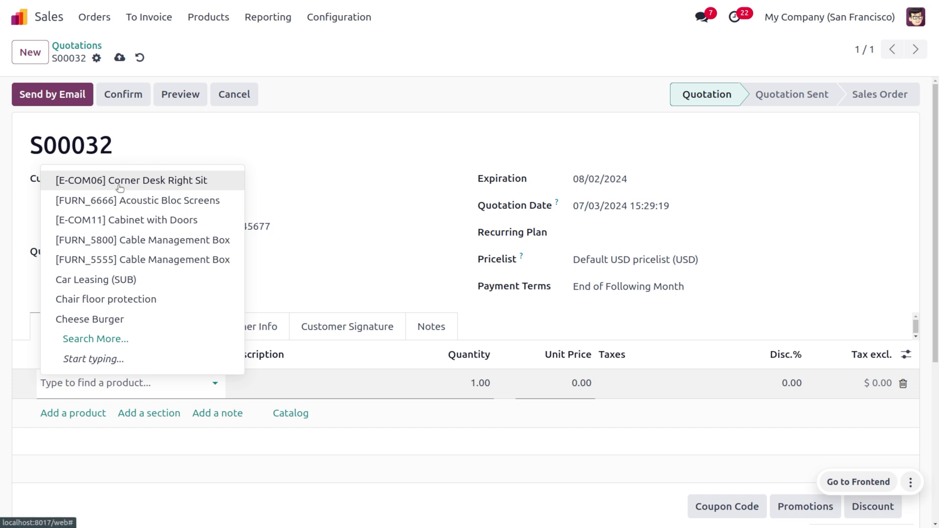
click(119, 181)
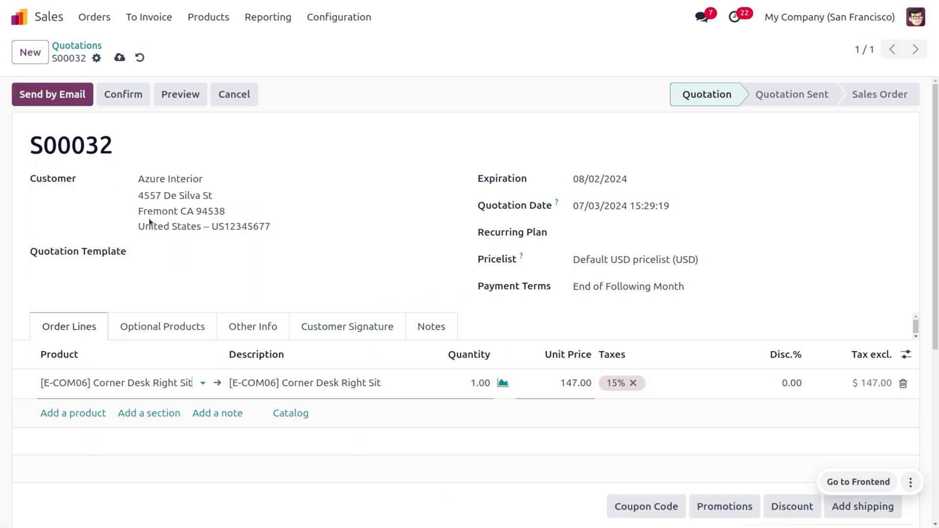
click(132, 101)
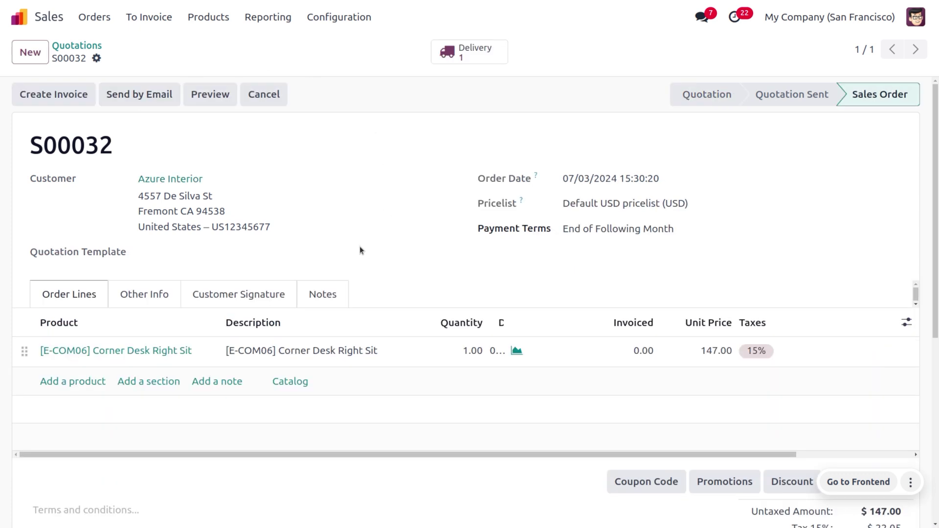
Open the sales order's delivery in the Inventory app and try to validate it with SMS confirmation
click(474, 60)
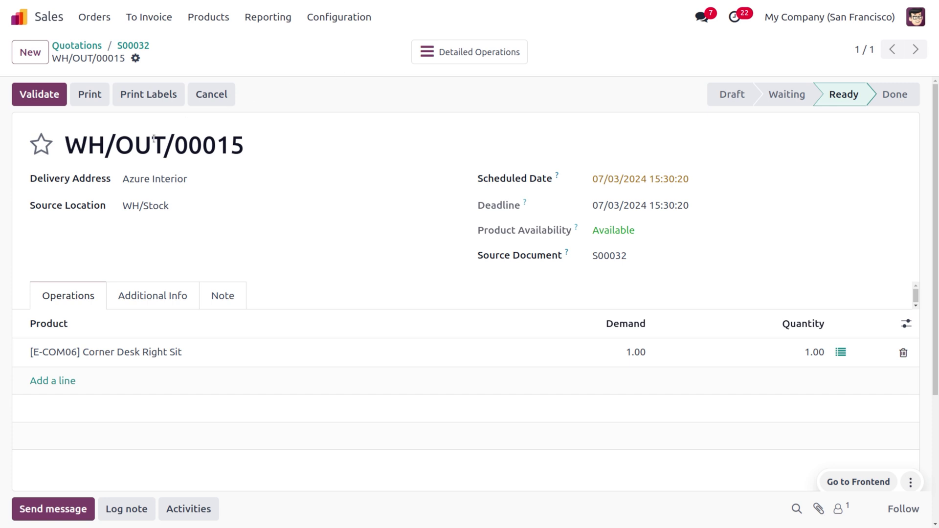
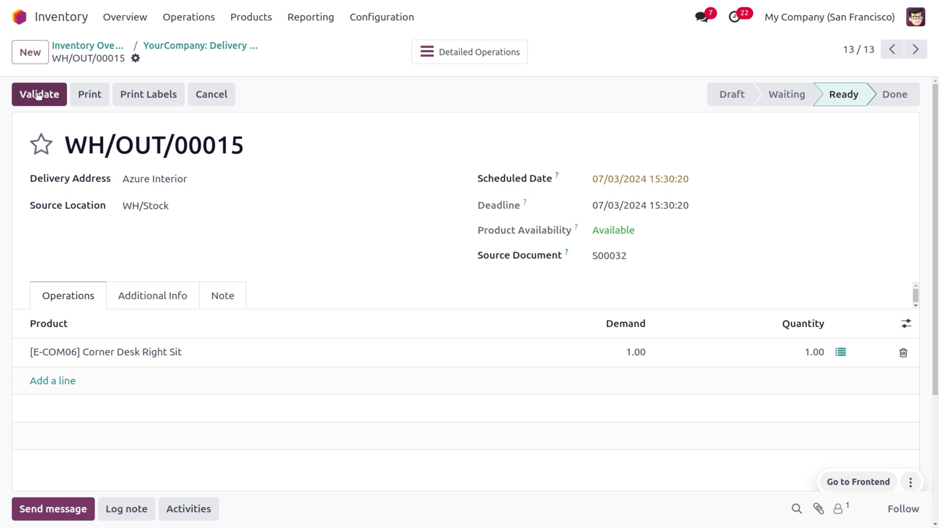
click(35, 92)
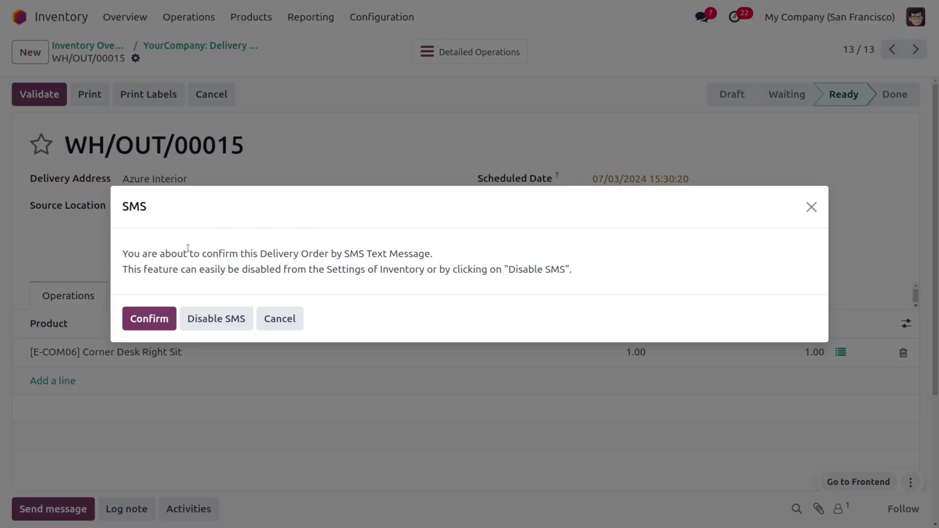
click(163, 325)
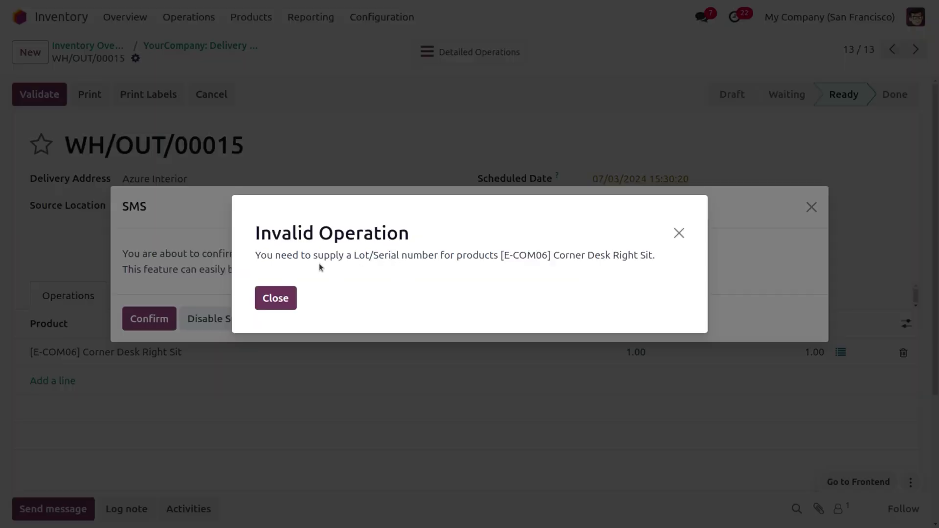
click(270, 308)
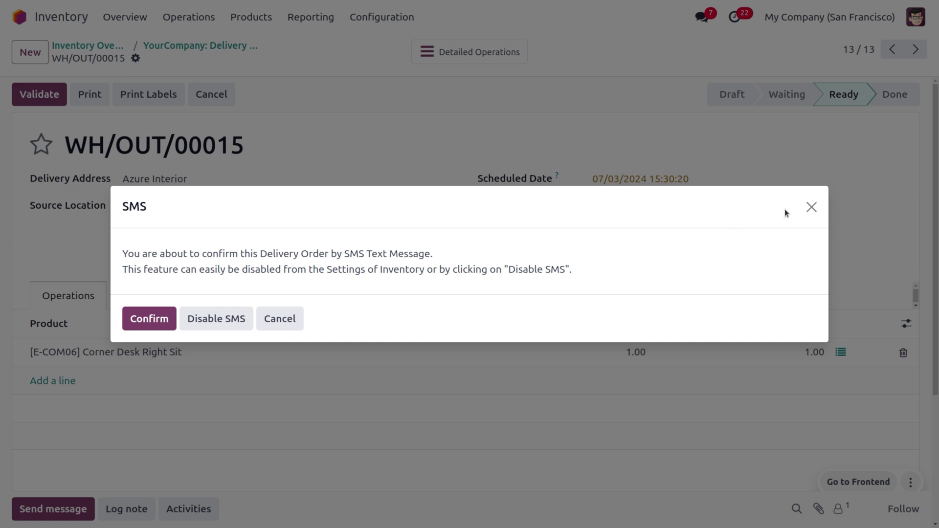
click(812, 207)
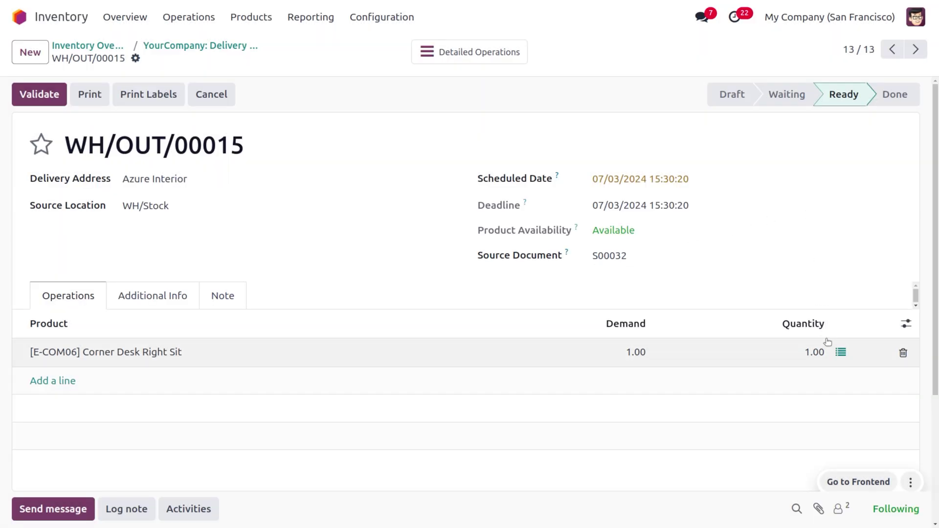
Check the Corner Desk Right Sit's detailed stock move and show the Serial Numbers column in the delivery's operation lines
click(841, 352)
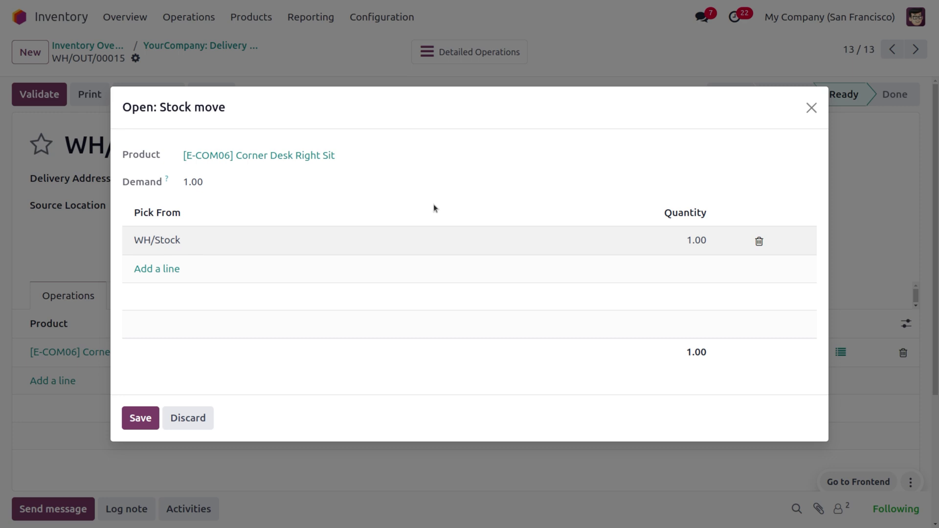
click(812, 107)
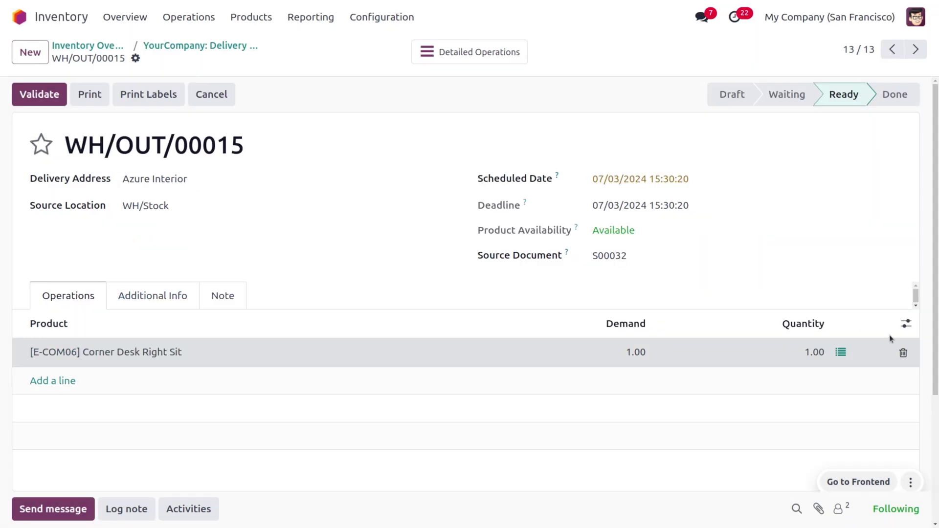
click(906, 326)
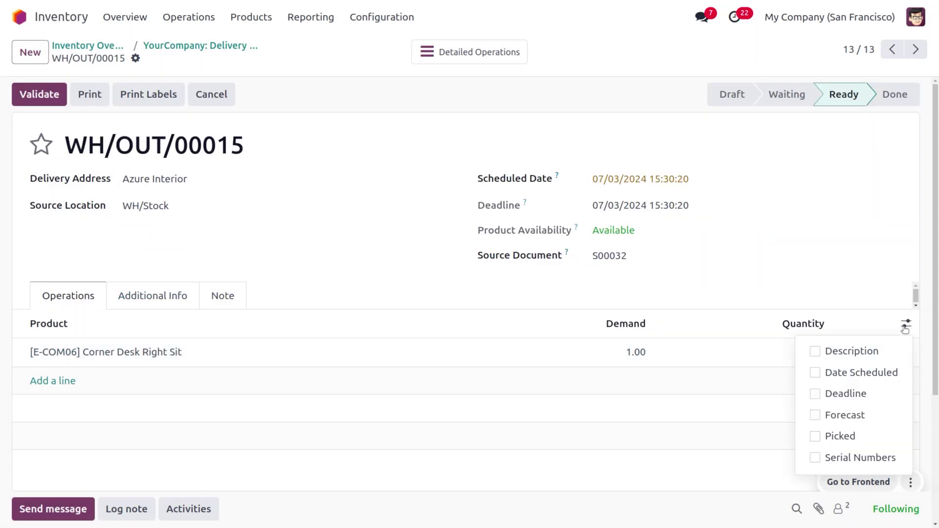
click(836, 458)
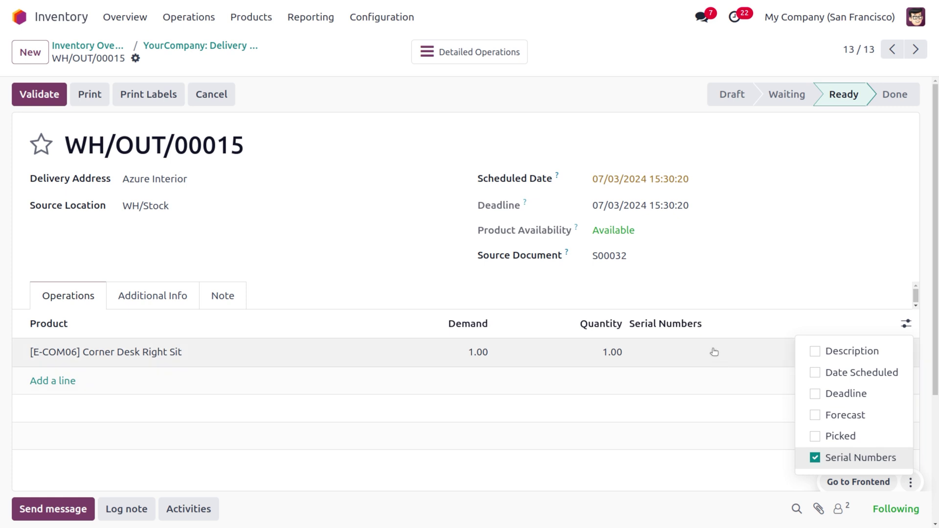
Assign serial number 101 to the Corner Desk Right Sit and validate the delivery with SMS confirmation
click(712, 352)
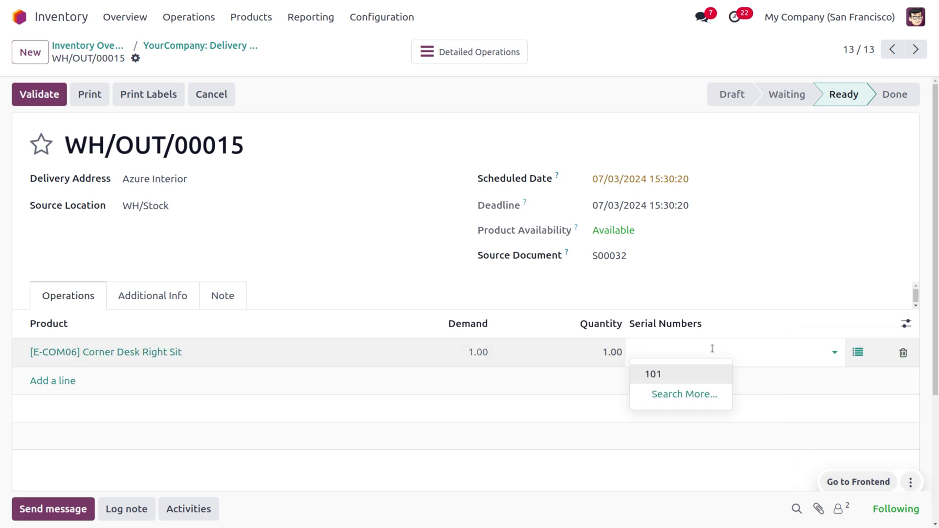
click(685, 374)
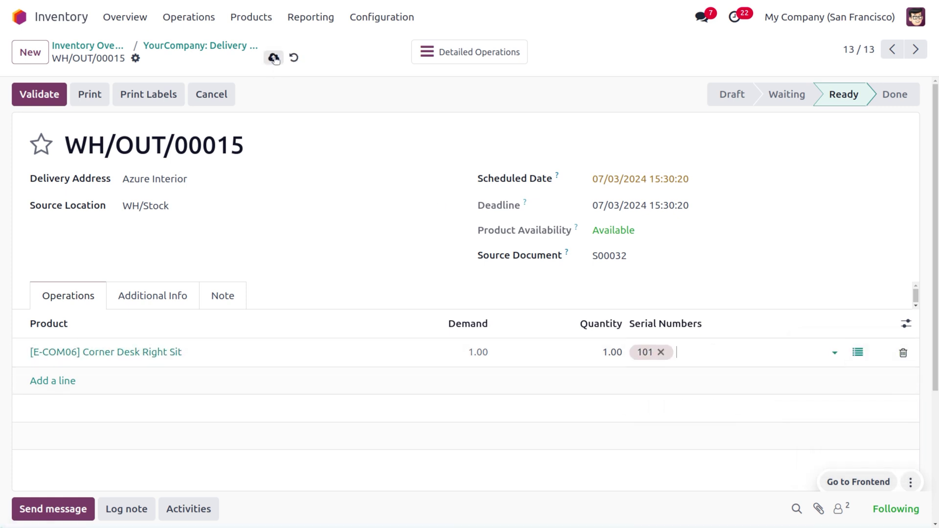
click(273, 58)
click(49, 94)
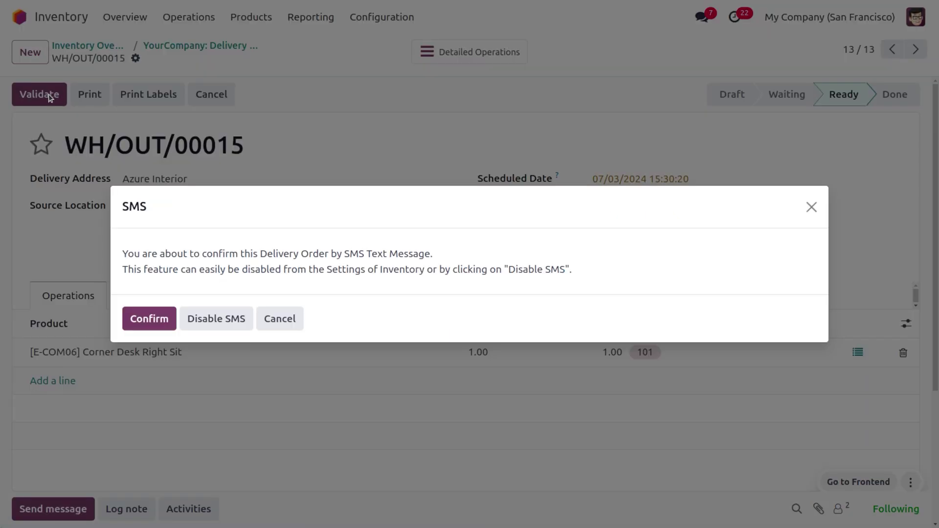
click(148, 319)
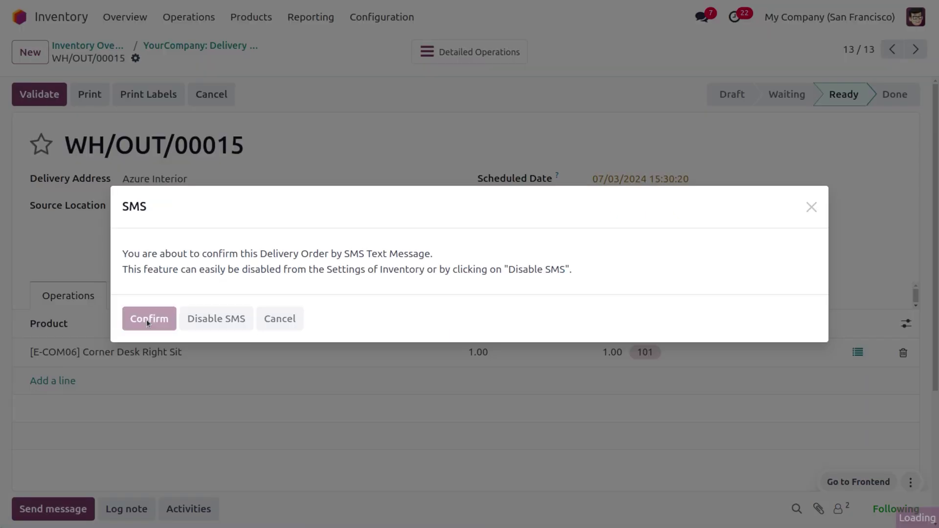